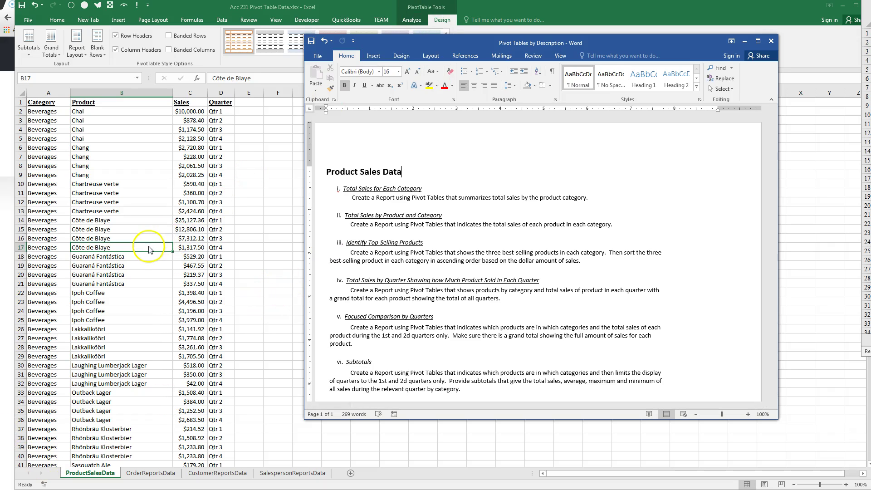
# Insert a PivotTable from the sales data range A1:D287 on a new worksheet
pyautogui.click(118, 20)
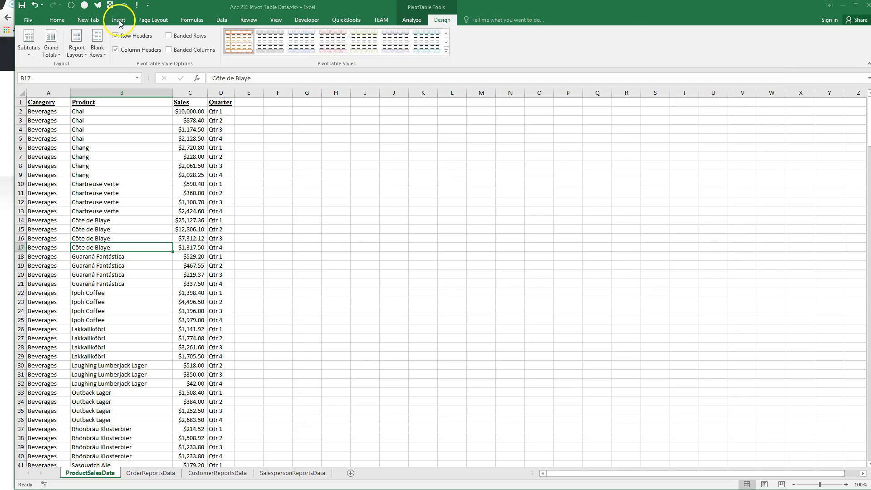
pyautogui.click(31, 39)
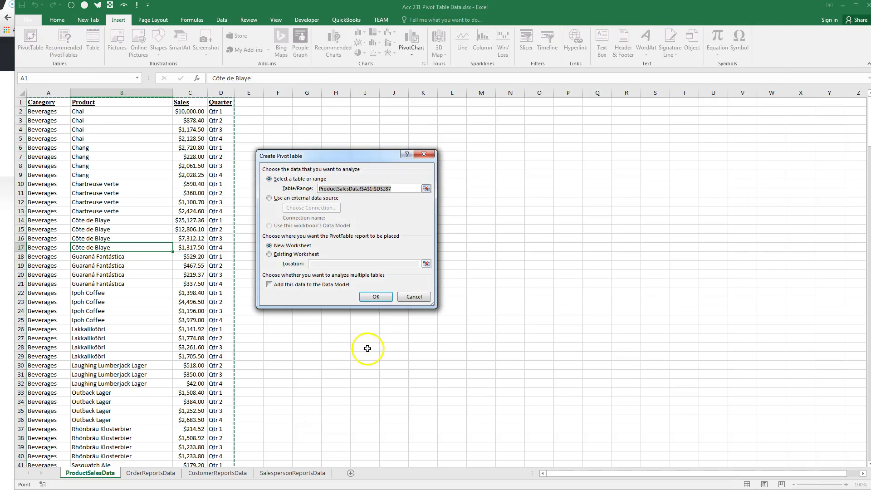
pyautogui.click(379, 297)
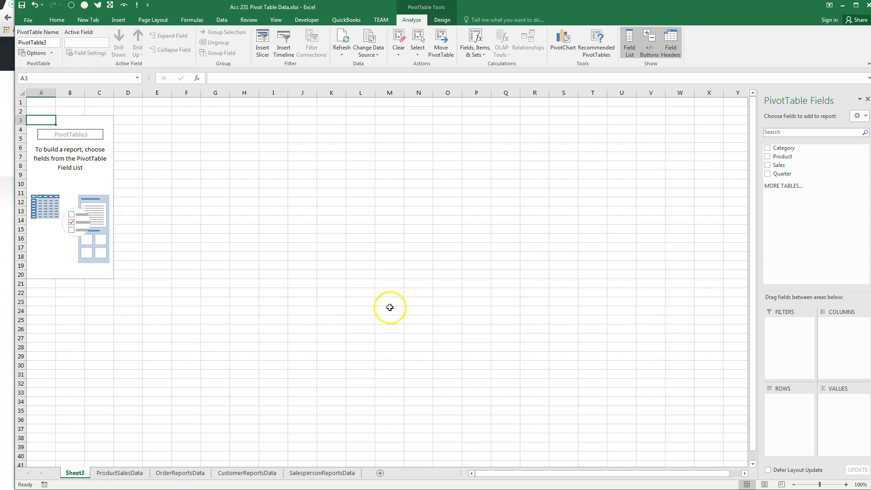
# Add the Category, Product and Sales fields to the PivotTable
pyautogui.click(767, 148)
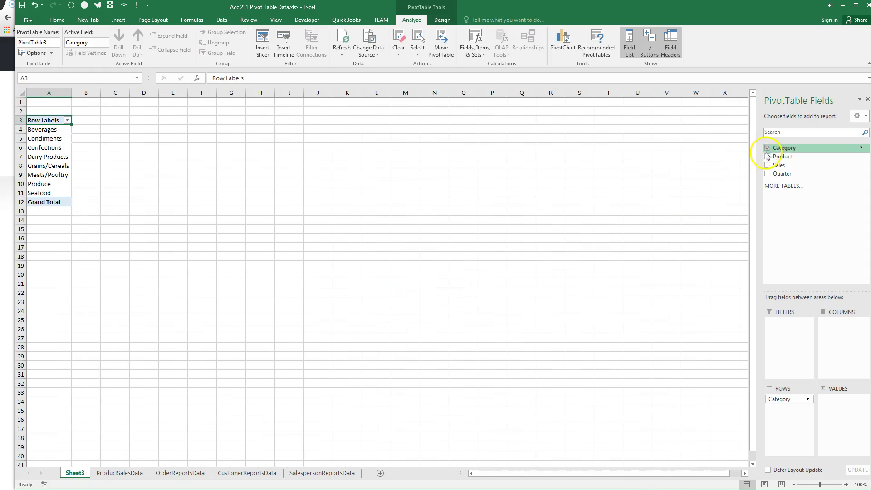
pyautogui.click(767, 156)
pyautogui.click(767, 165)
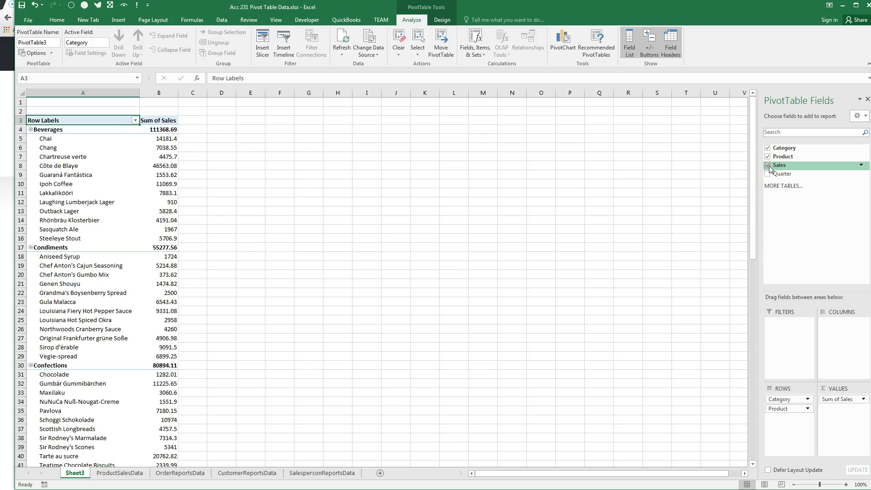
# Change the PivotTable report layout to Show in Tabular Form
pyautogui.click(440, 19)
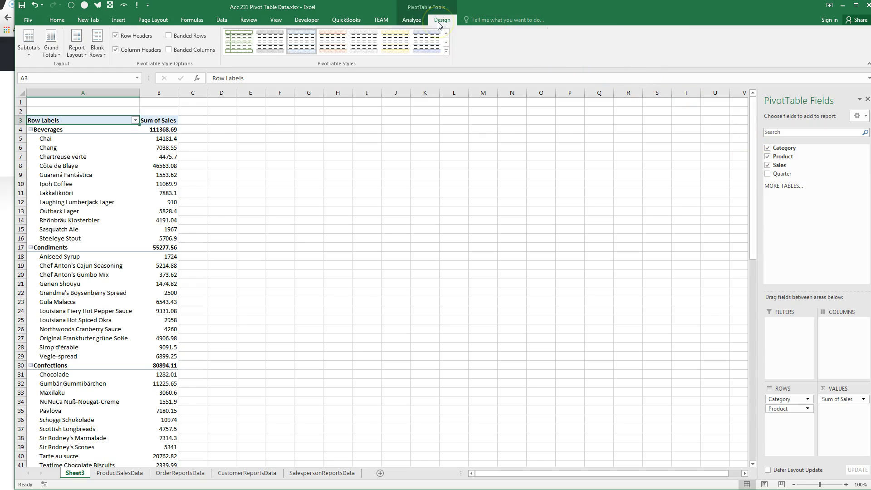
pyautogui.click(76, 51)
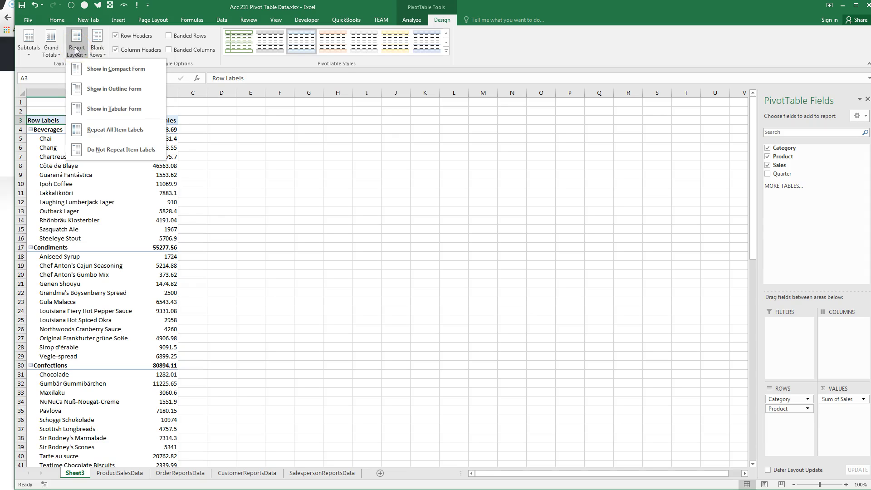
pyautogui.click(119, 108)
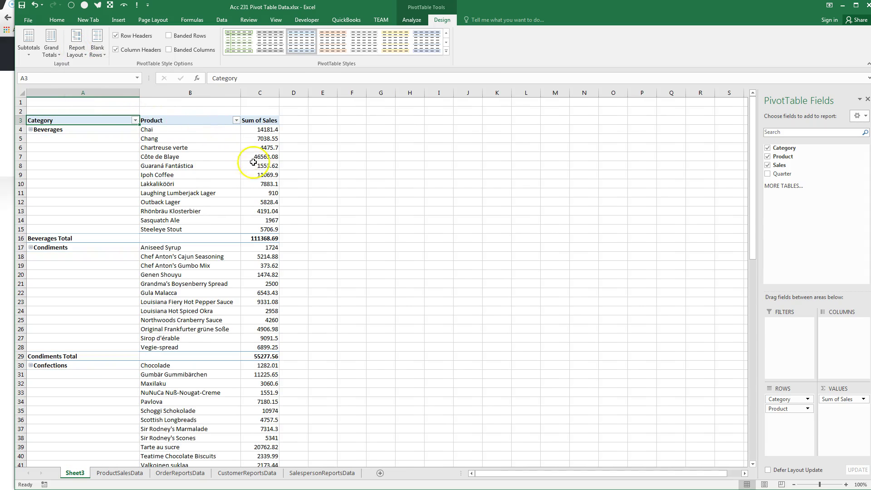
pyautogui.moveTo(259, 170)
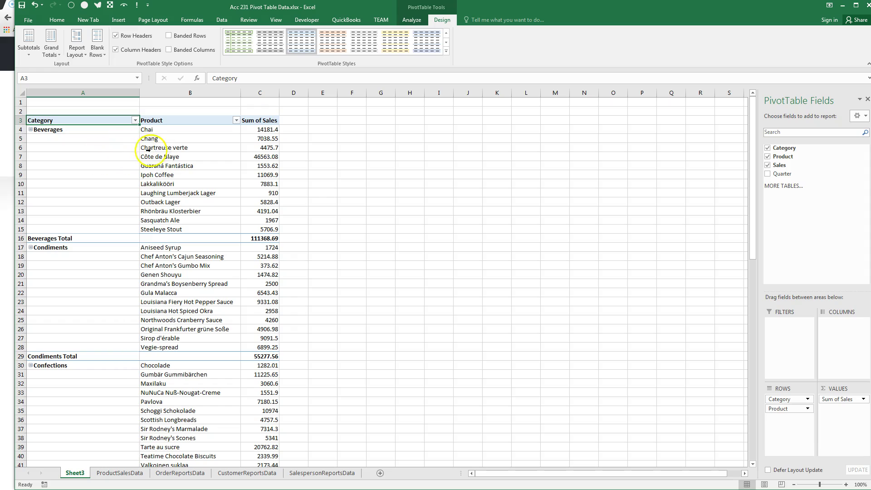
pyautogui.moveTo(258, 149)
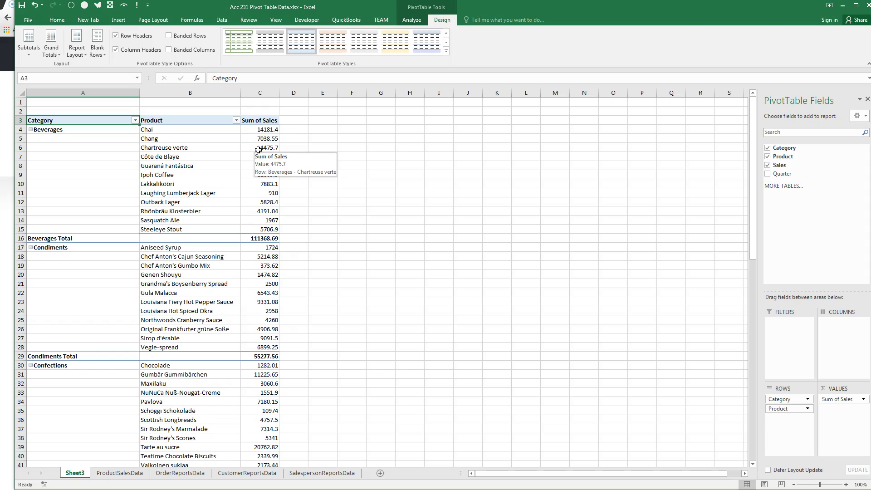
# Bring up the Top 10 filter options for the Product field
pyautogui.rightClick(190, 147)
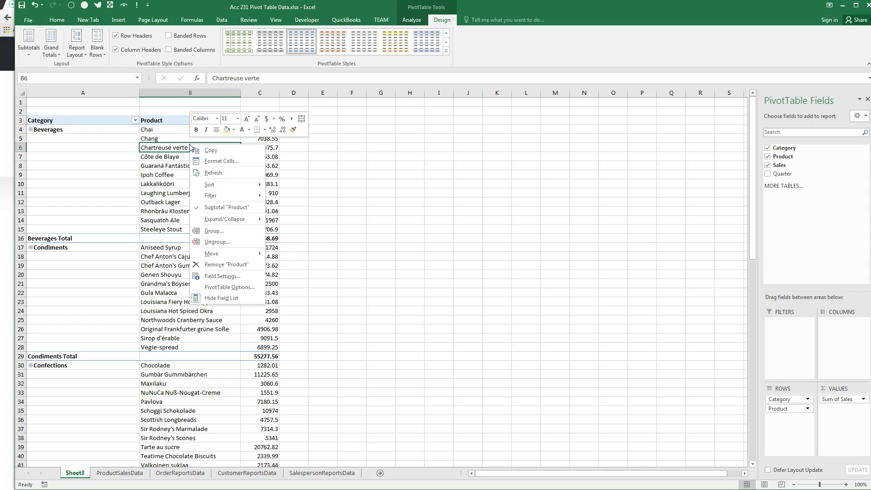
pyautogui.moveTo(211, 198)
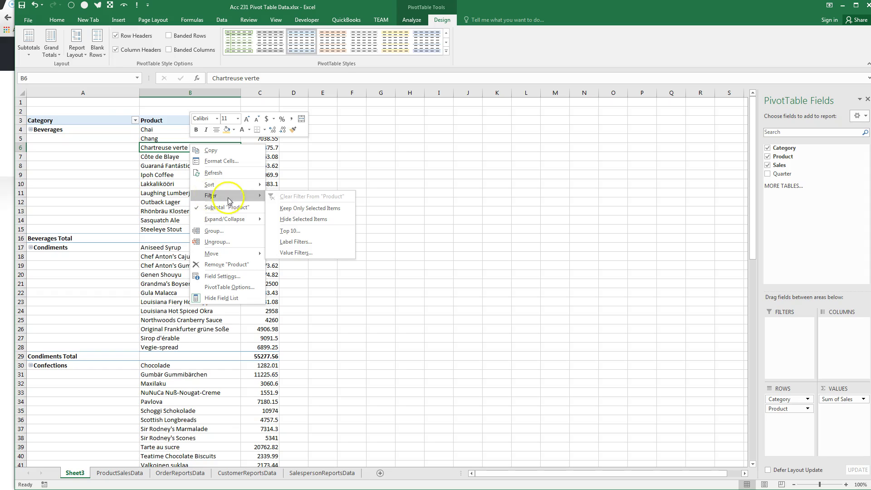
pyautogui.click(301, 229)
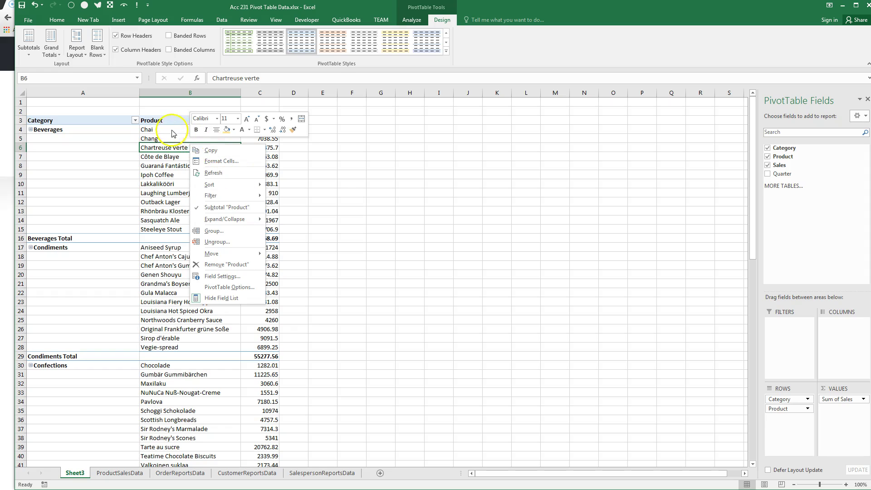
pyautogui.click(228, 196)
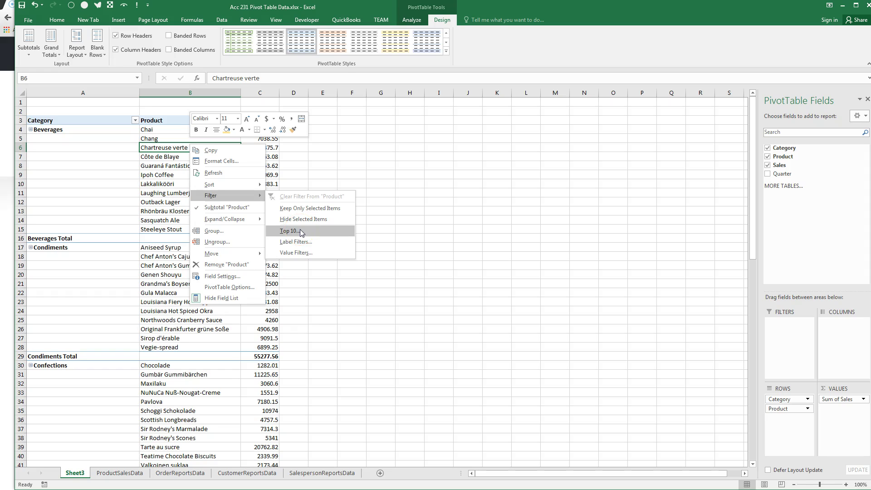
# Open the Top 10 product filter and lower the item count to 3
pyautogui.click(300, 230)
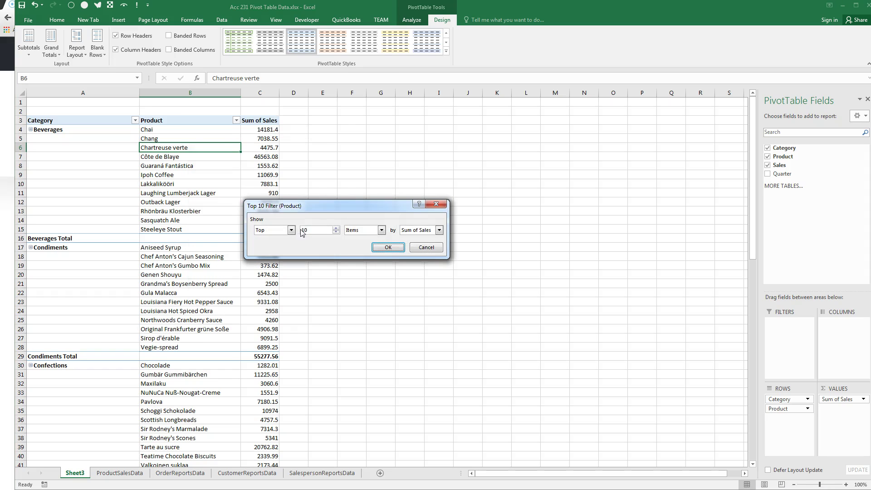
pyautogui.click(328, 234)
pyautogui.click(336, 232)
pyautogui.click(336, 232)
pyautogui.click(292, 131)
# Keep Top, Items and Sum of Sales as the ranking settings and apply the filter
pyautogui.click(439, 230)
pyautogui.click(440, 231)
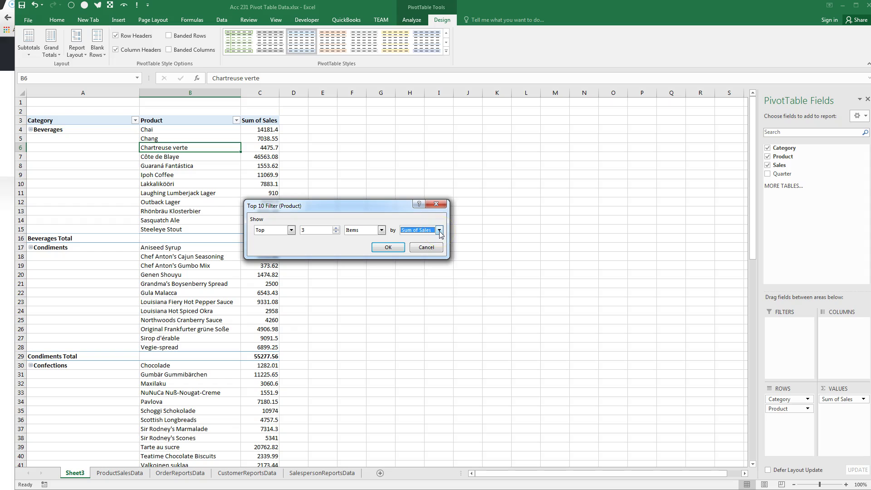
pyautogui.click(354, 235)
pyautogui.click(381, 231)
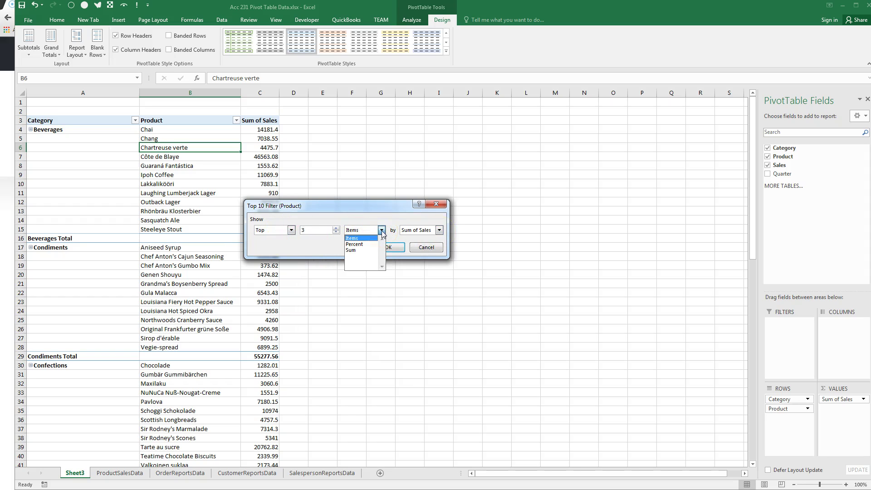
pyautogui.click(382, 231)
pyautogui.click(291, 230)
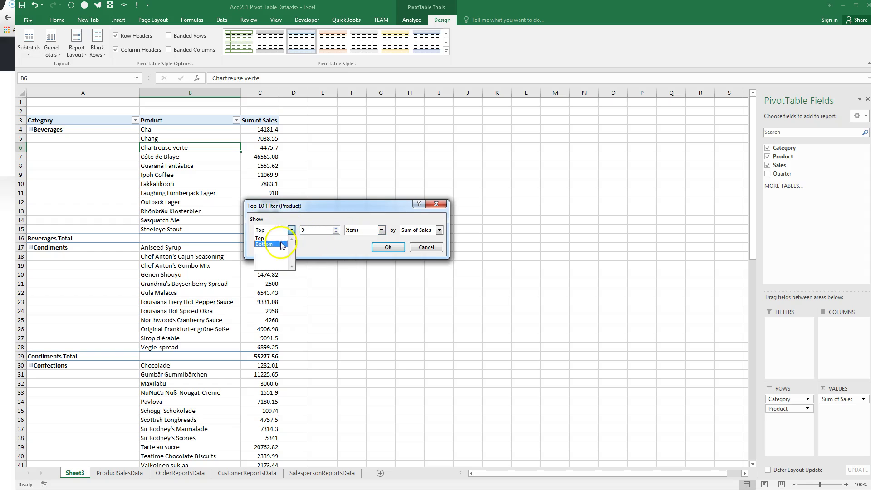
pyautogui.click(272, 244)
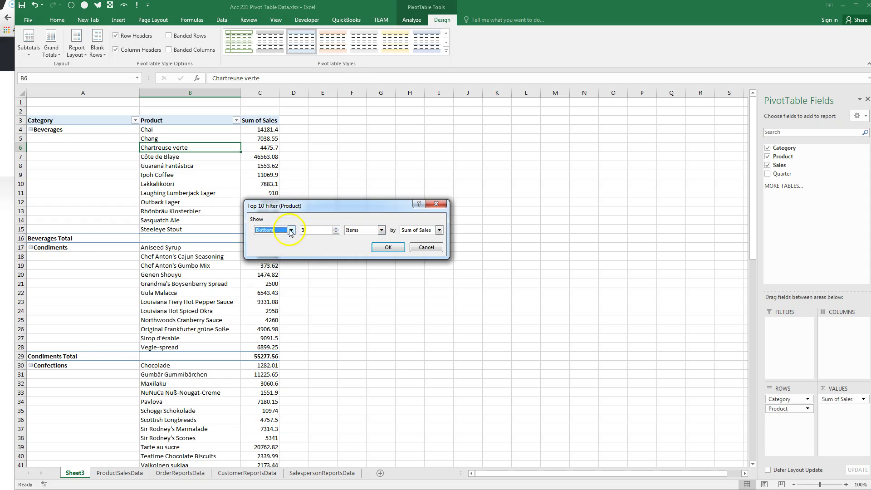
pyautogui.click(290, 230)
pyautogui.click(279, 237)
pyautogui.click(383, 247)
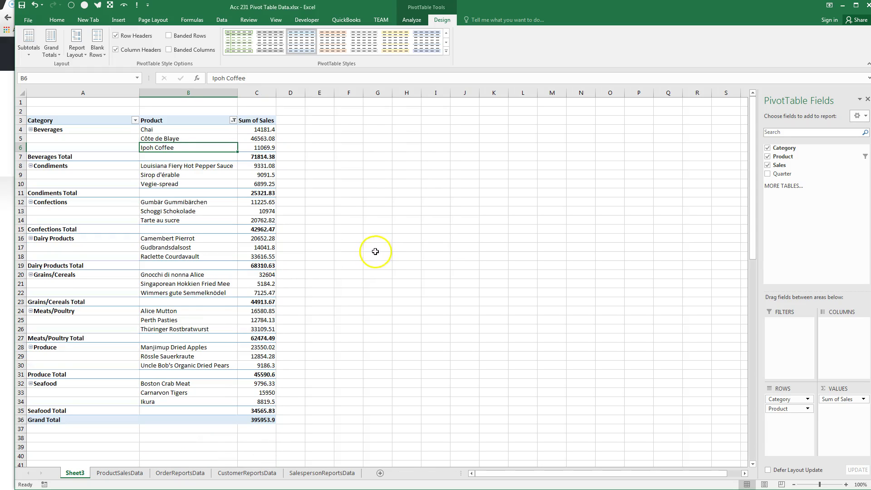
# Format Sum of Sales as Accounting and apply the lavender medium PivotTable style
pyautogui.rightClick(257, 141)
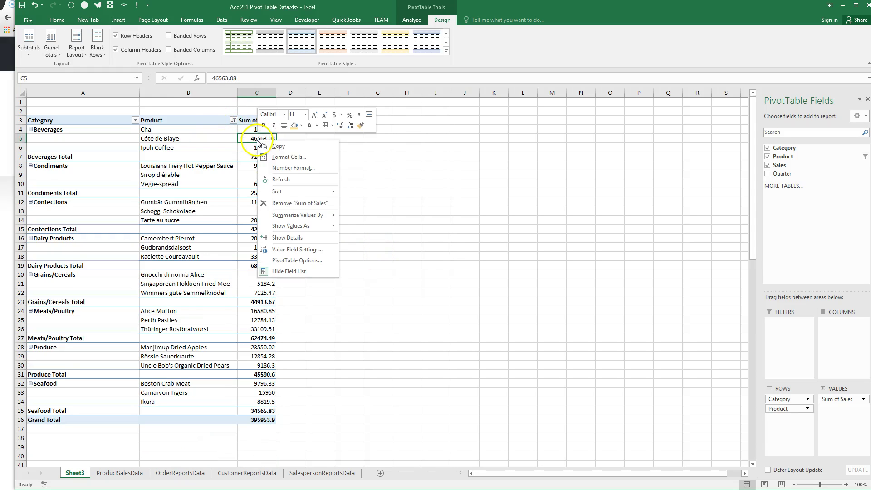
pyautogui.click(285, 167)
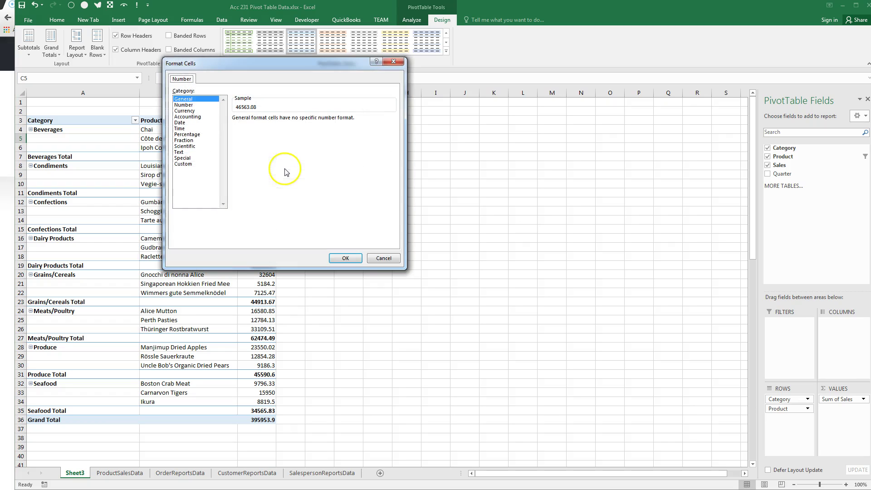
pyautogui.click(187, 116)
pyautogui.click(346, 257)
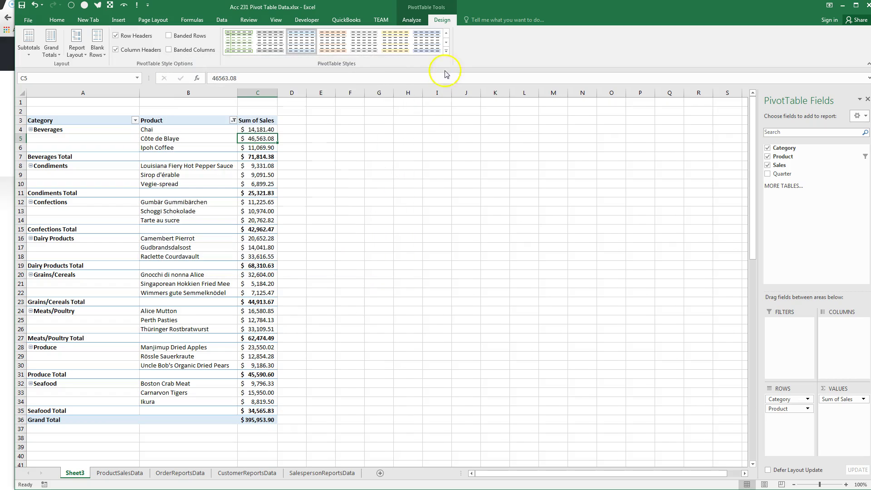
pyautogui.click(446, 50)
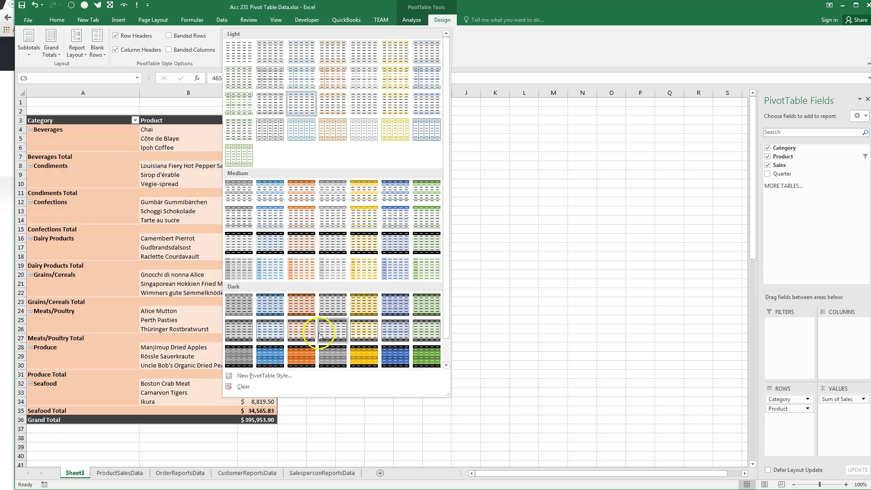
pyautogui.click(391, 244)
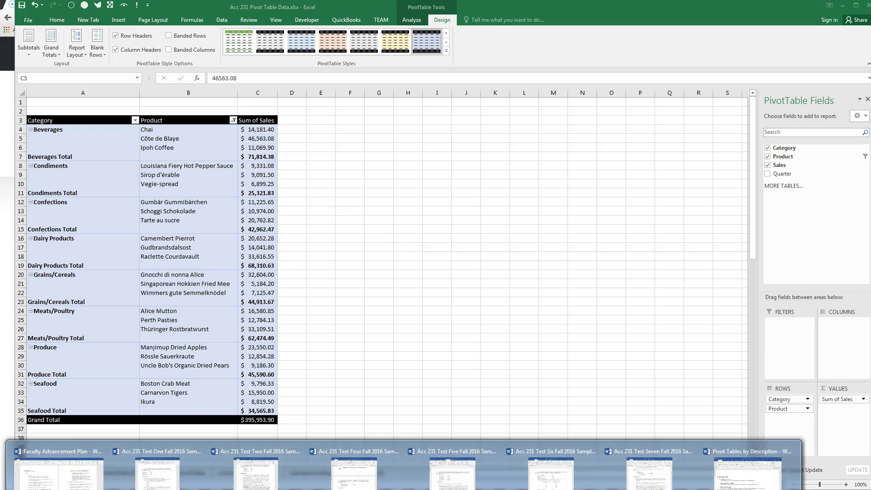
pyautogui.click(749, 464)
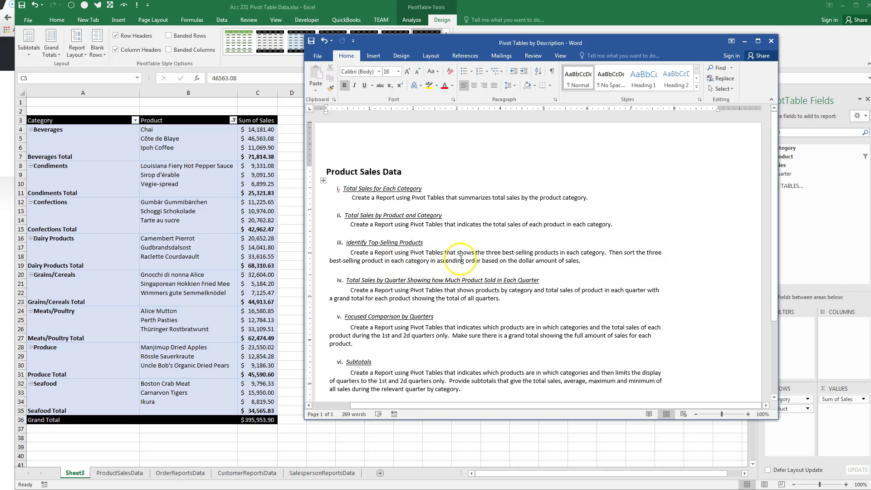
pyautogui.click(287, 142)
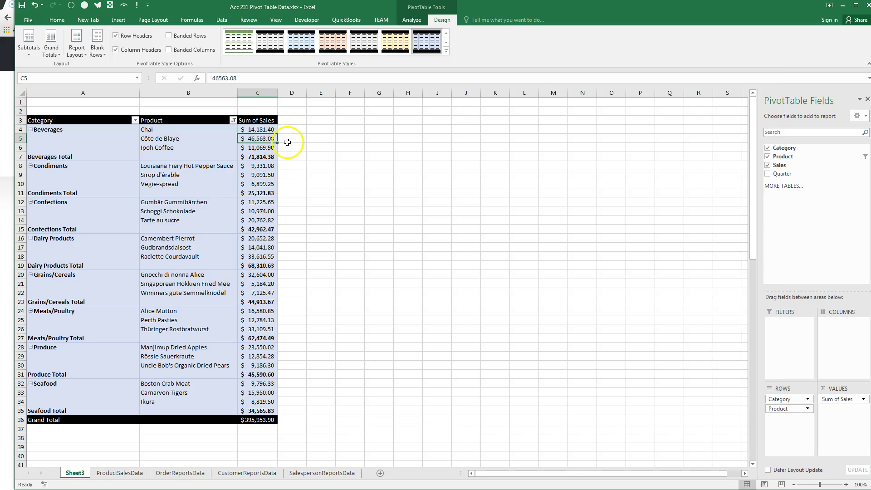
# Sort the products within each category by Sum of Sales, smallest to largest
pyautogui.rightClick(263, 139)
pyautogui.moveTo(297, 195)
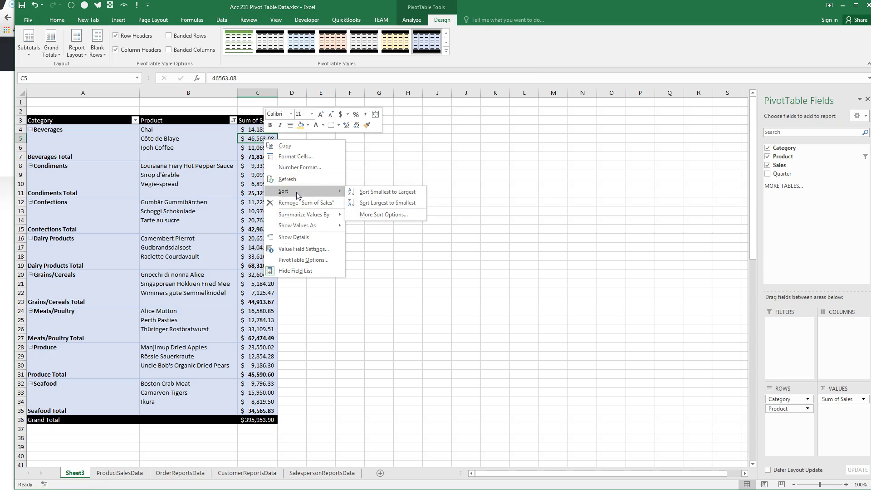
pyautogui.click(372, 196)
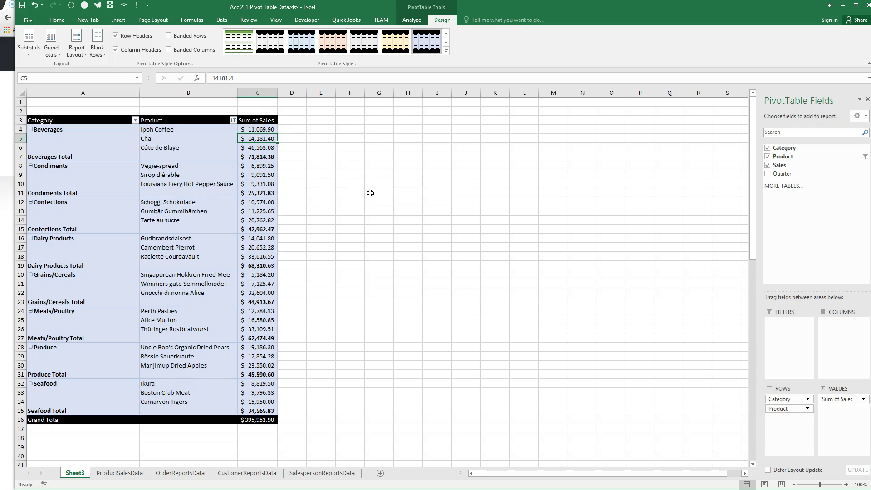